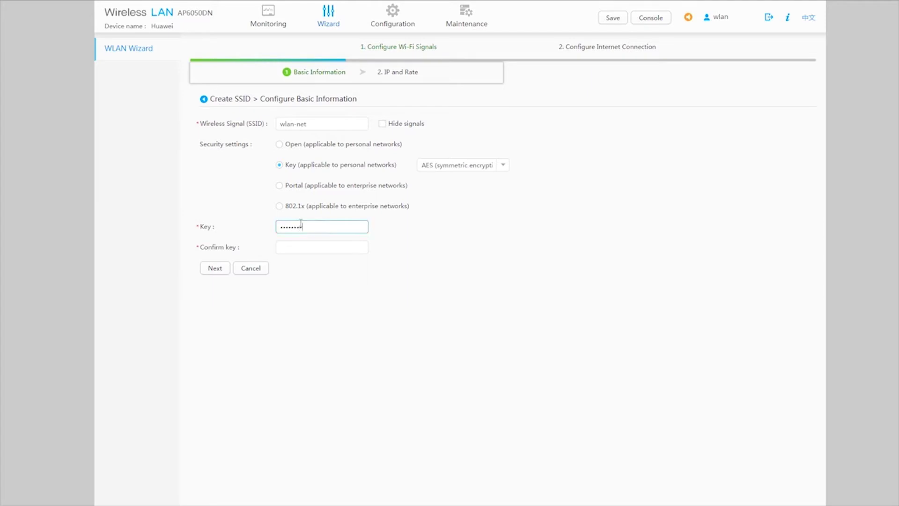
Confirm the AES wireless key for SSID wlan-net and continue to the IP and Rate step.
key("Tab")
type("admin@123")
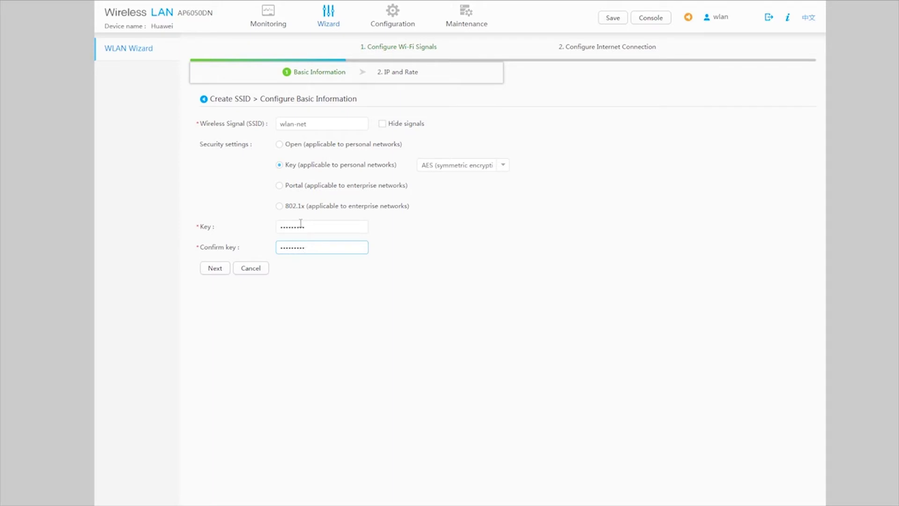
left_click(220, 268)
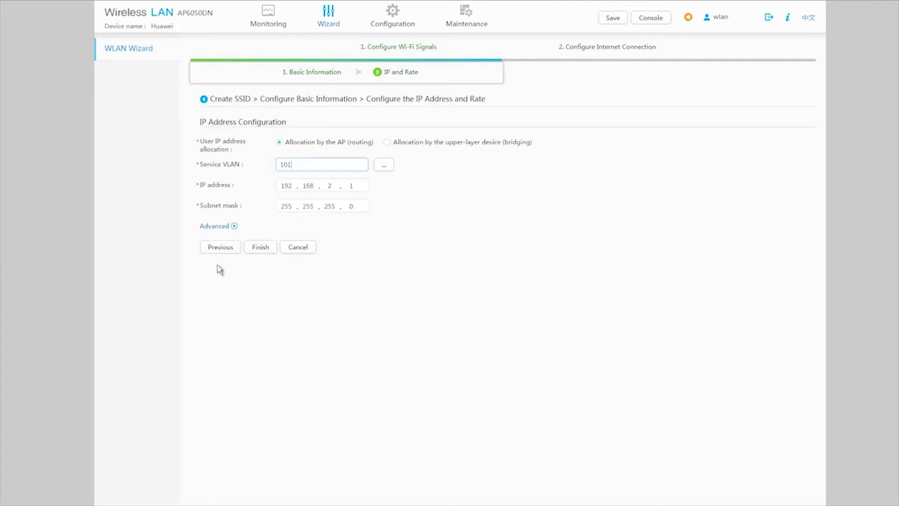
Set the wlan-net IP address to 10.23.101.1 and finish creating the SSID.
double_click(287, 186)
type("10")
key("period")
type("23")
key("period")
type("10")
type("1")
key("period")
type("1")
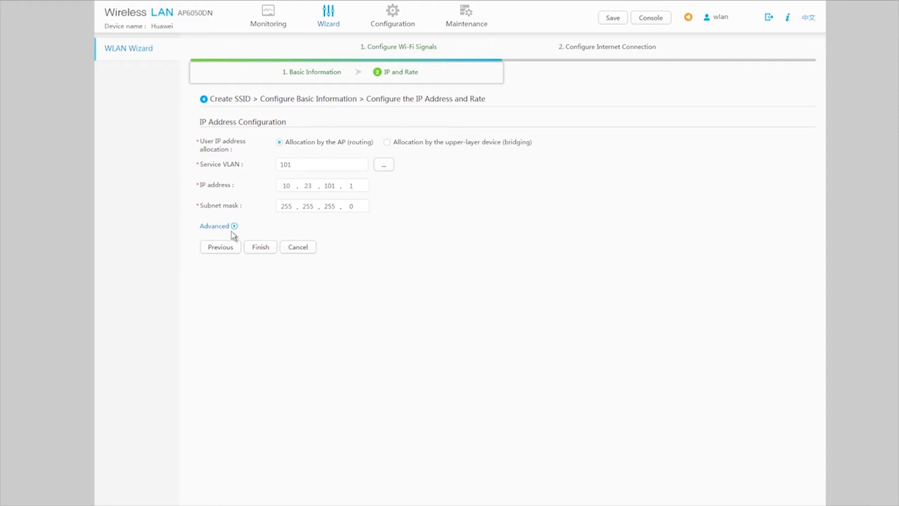
left_click(247, 247)
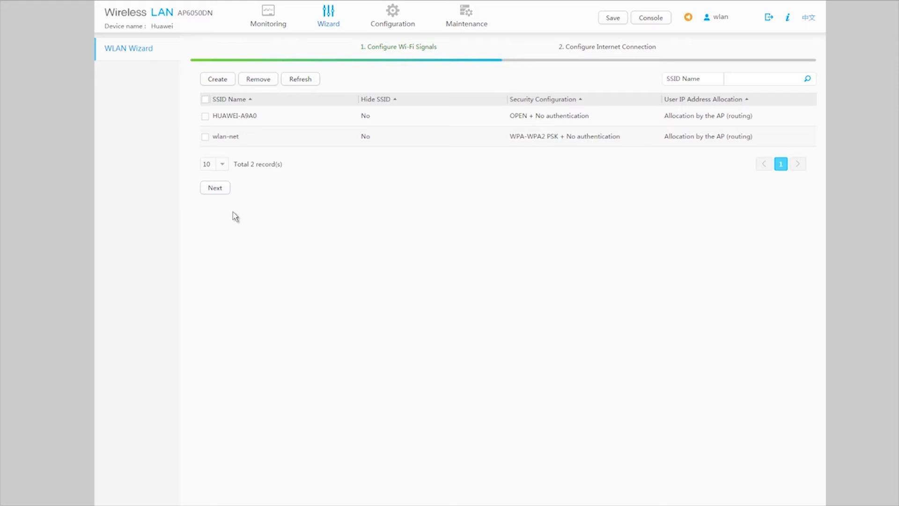
Add VLAN 200 to the uplink's tagged VLANs in Advanced settings and complete the wizard.
left_click(223, 192)
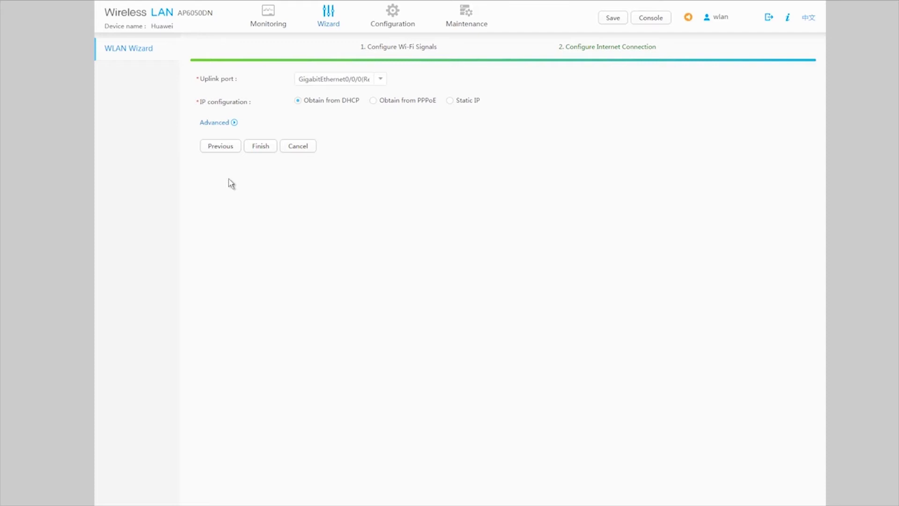
left_click(235, 123)
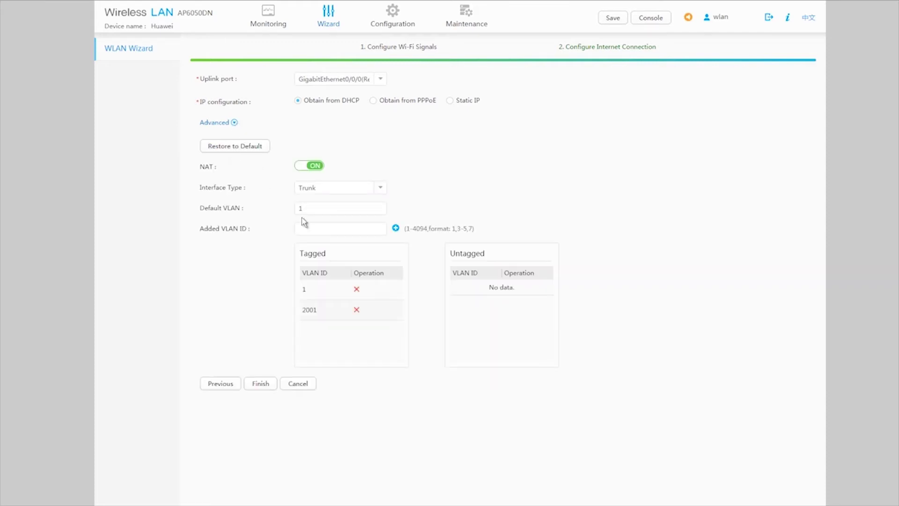
left_click(308, 226)
type("200")
left_click(396, 229)
left_click(266, 384)
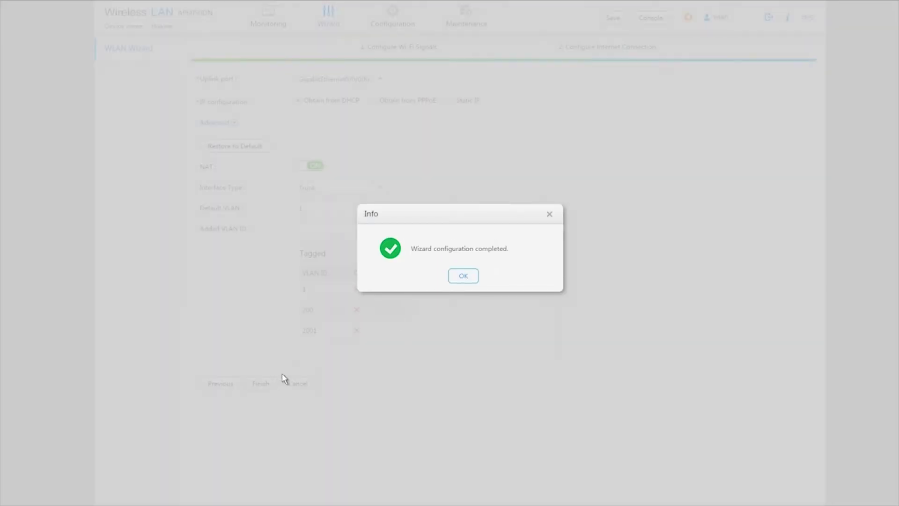
left_click(462, 284)
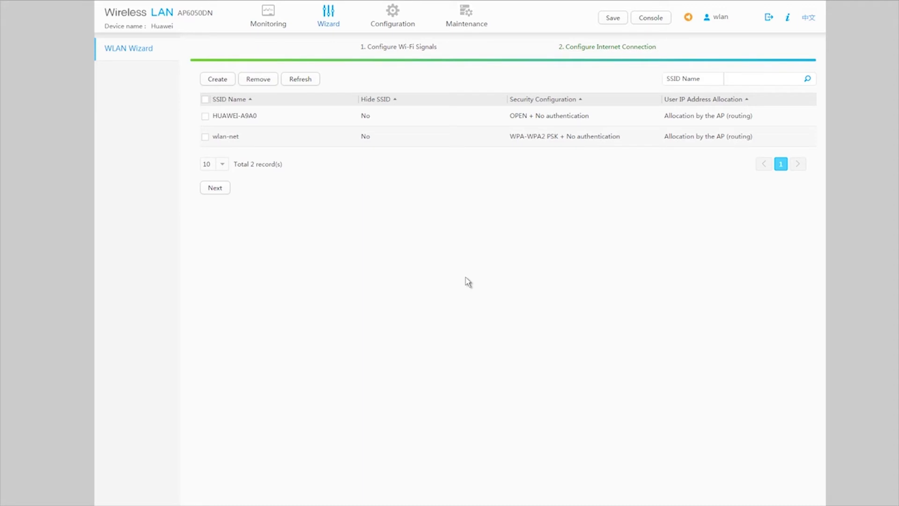
Go to WLAN Config > Radio Management > Radio Profile > RRM Profile.
left_click(389, 23)
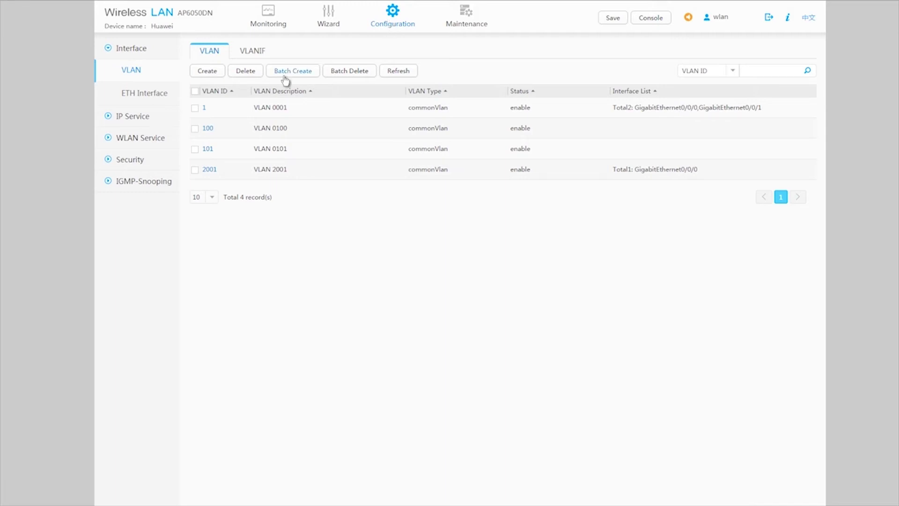
left_click(159, 141)
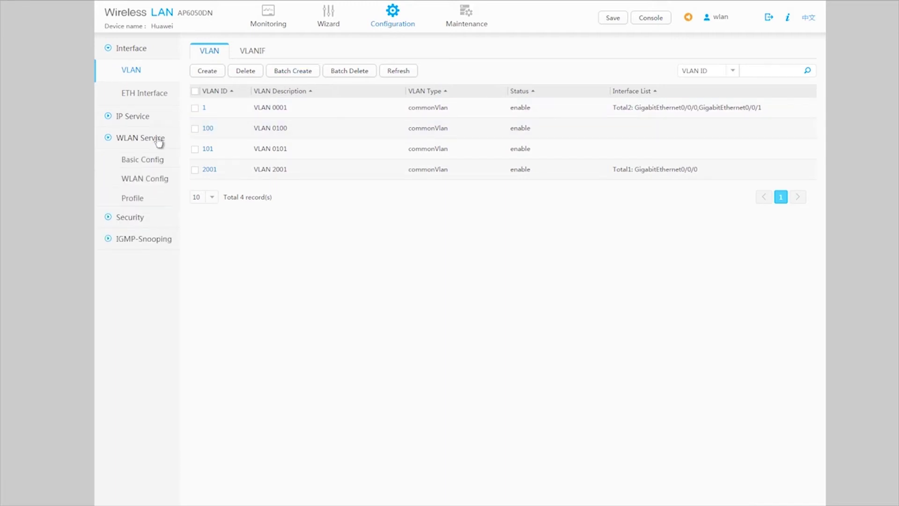
left_click(155, 182)
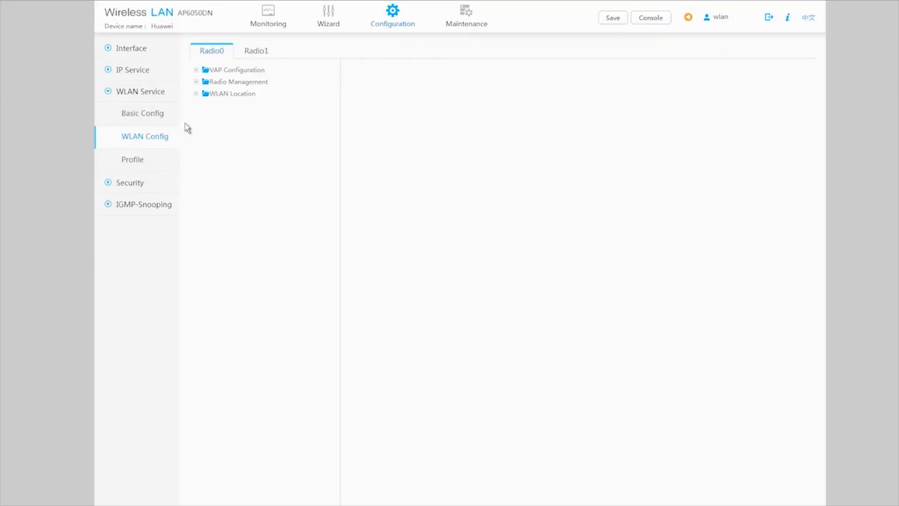
left_click(195, 83)
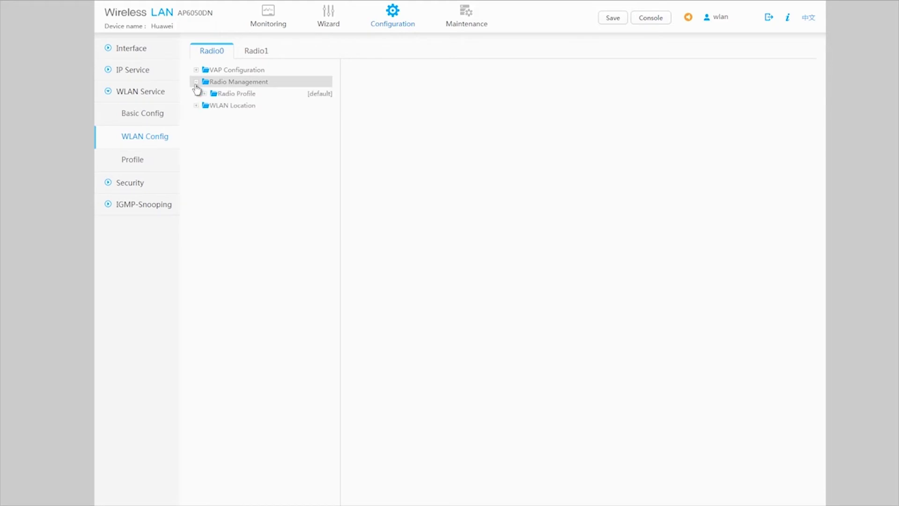
left_click(205, 95)
left_click(243, 109)
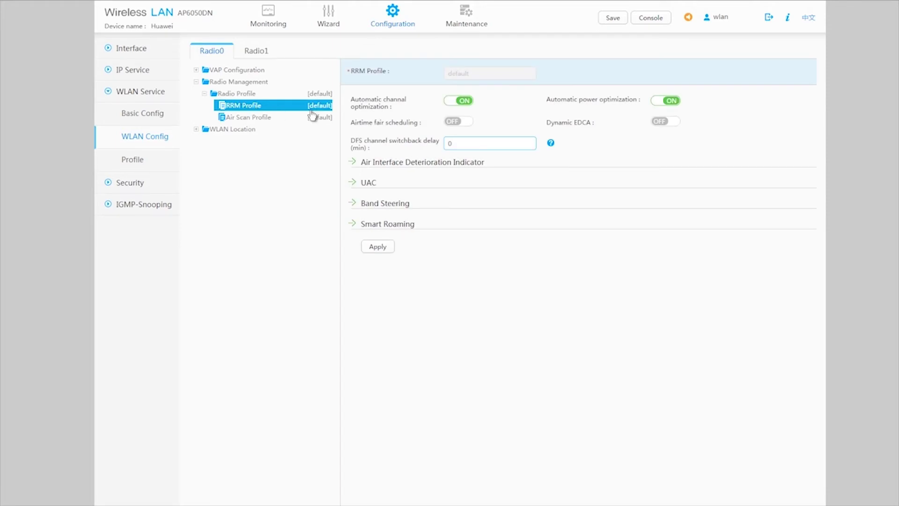
Switch off automatic channel and automatic power optimization and apply the profile.
left_click(449, 103)
left_click(654, 102)
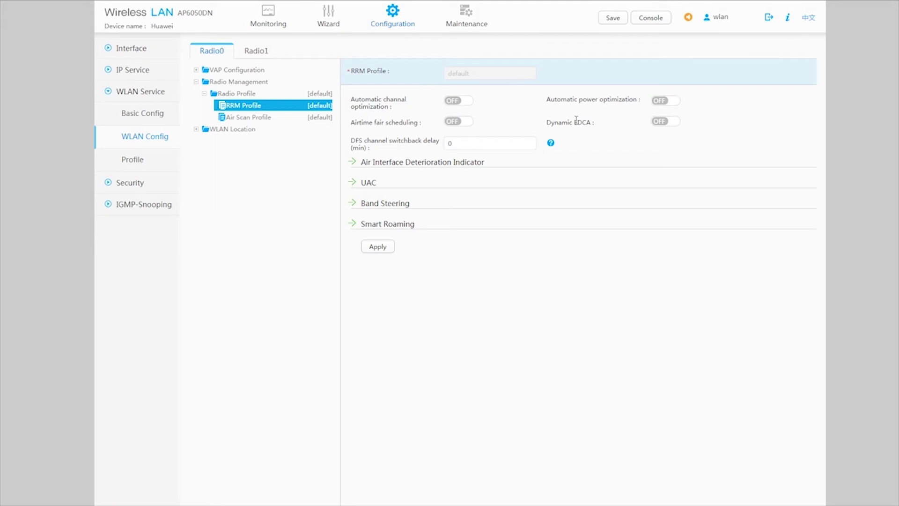
left_click(379, 248)
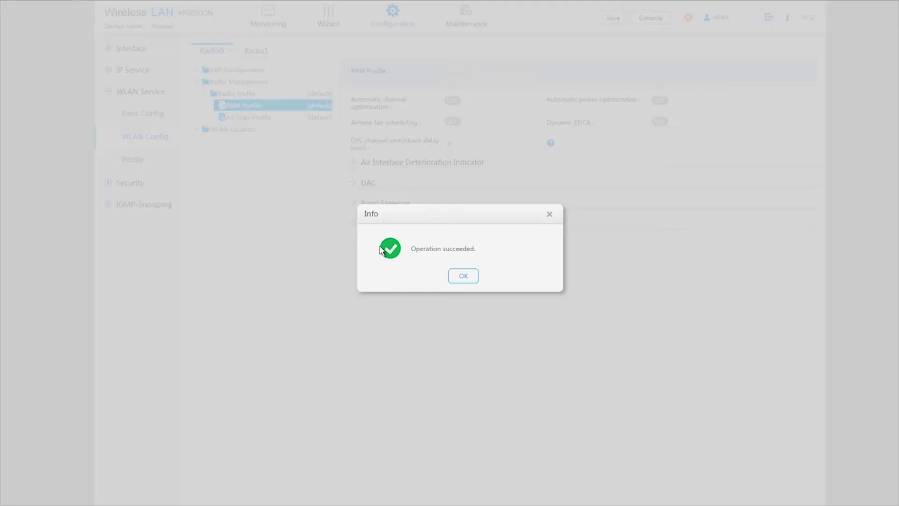
left_click(463, 276)
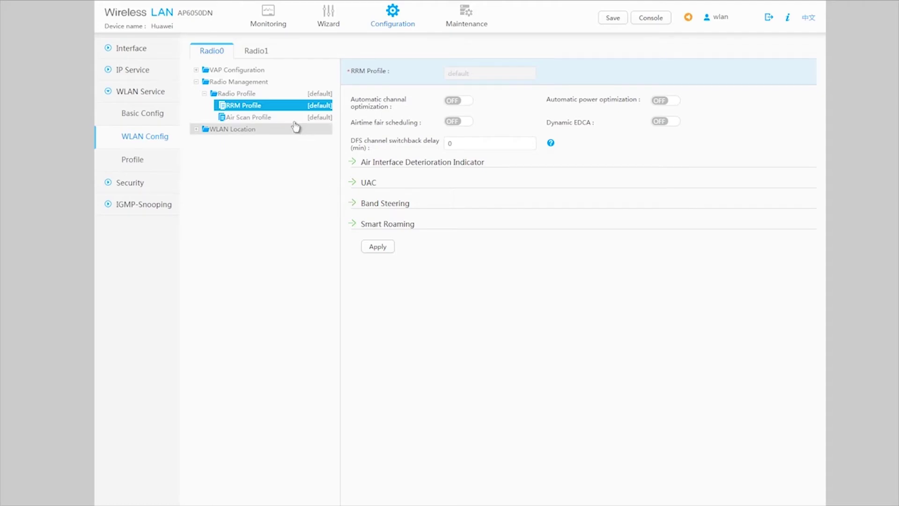
Set Radio 0 (2.4G) to channel 6 at 20MHz and apply, accepting the interruption warning.
left_click(268, 83)
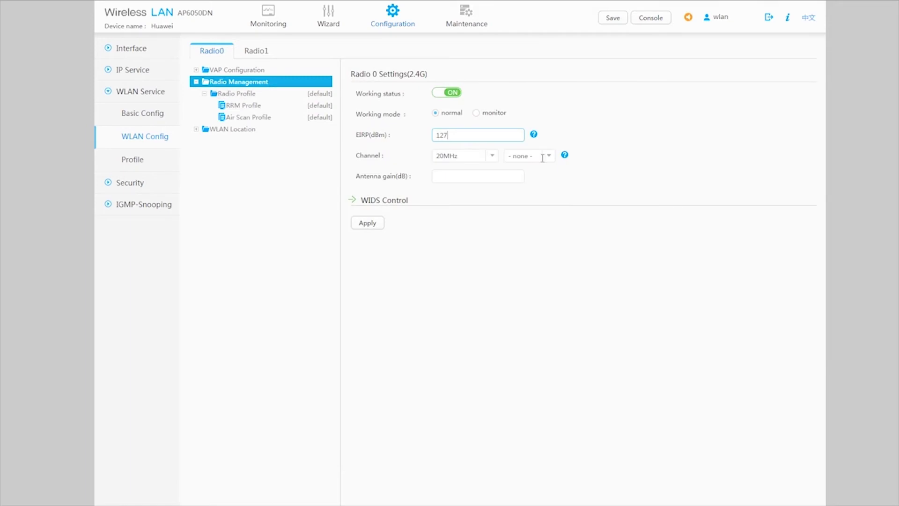
left_click(550, 161)
left_click_drag(552, 191, 552, 203)
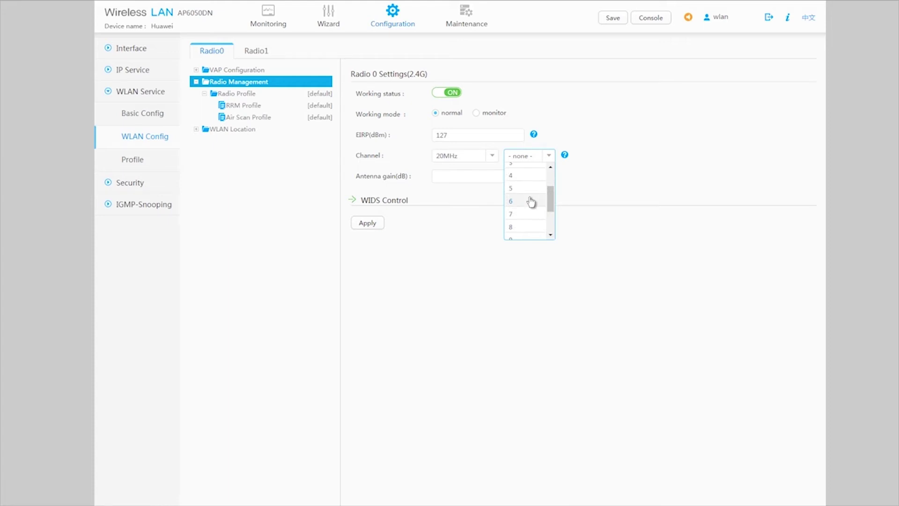
left_click(531, 202)
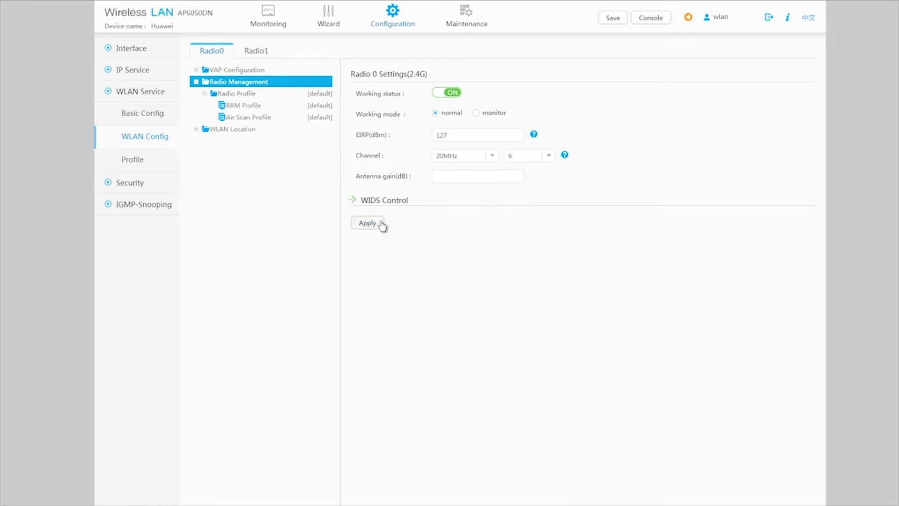
left_click(382, 224)
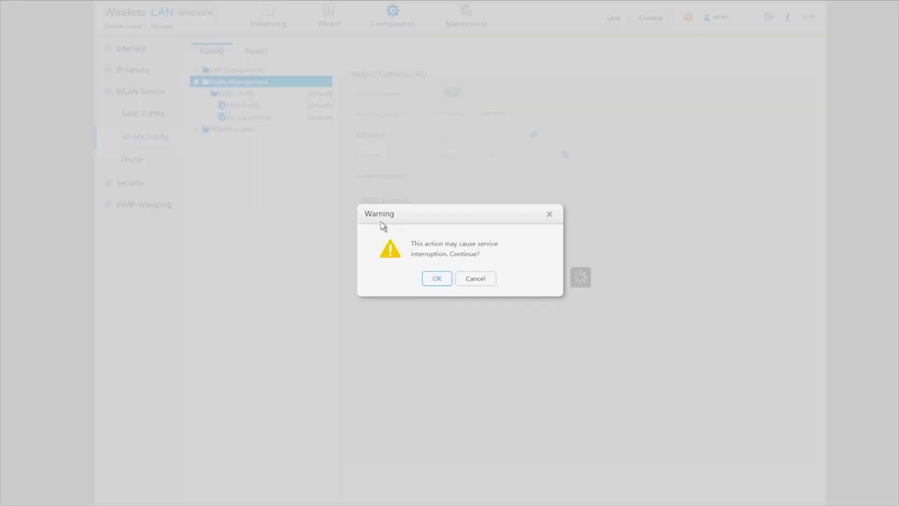
left_click(442, 279)
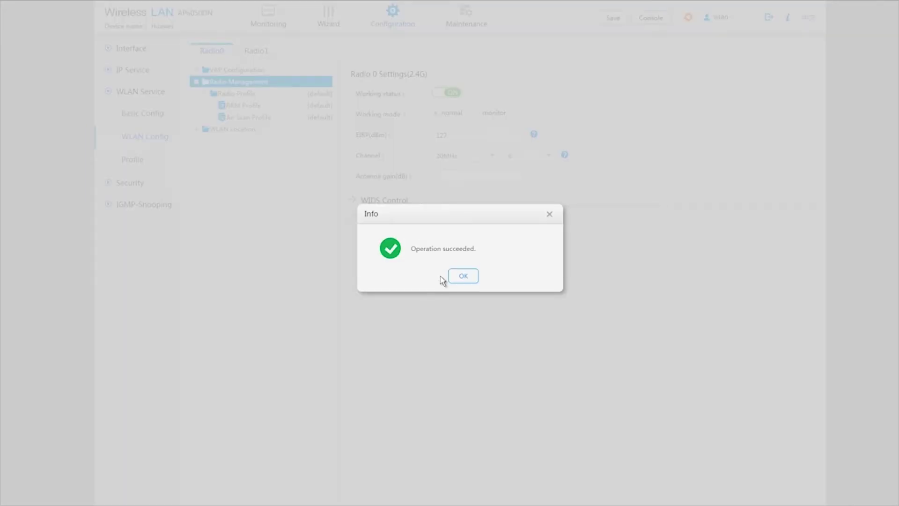
left_click(462, 277)
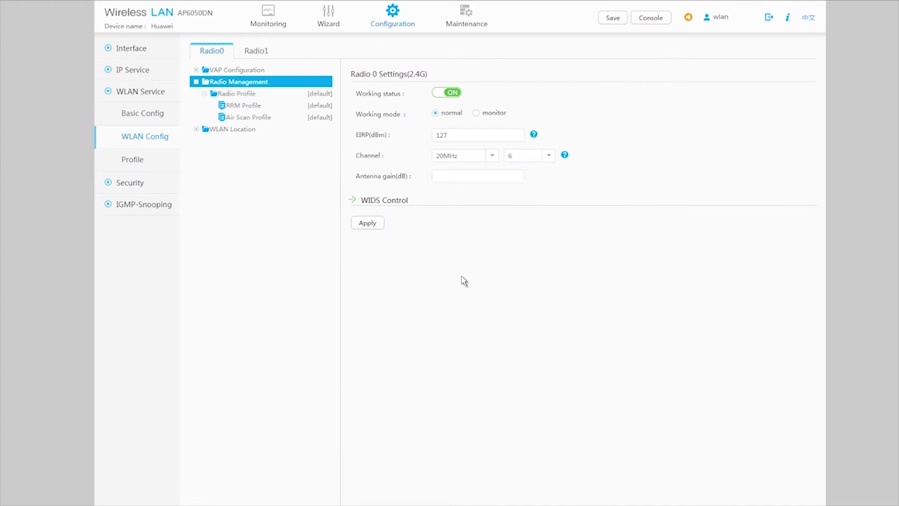
Fix Radio 1 (5G) on channel 149 at 20 MHz and apply, then open Interface > VLAN.
left_click(259, 53)
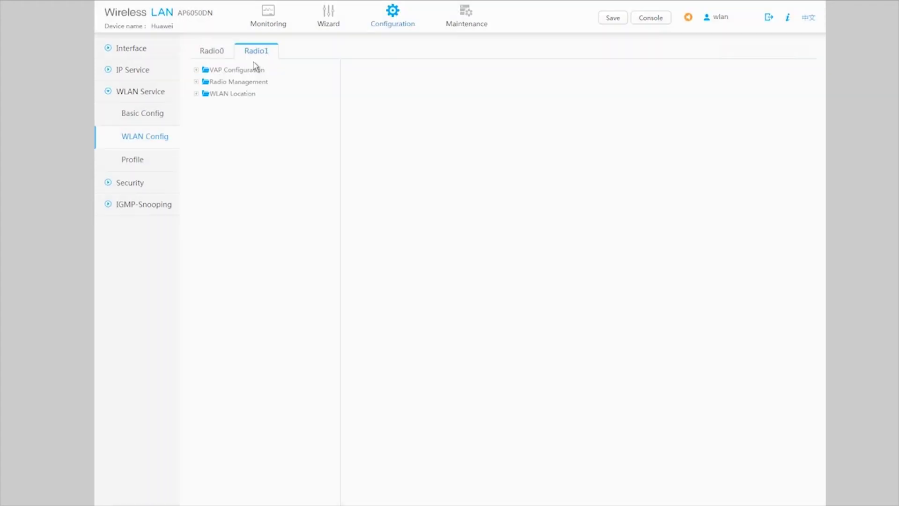
left_click(250, 87)
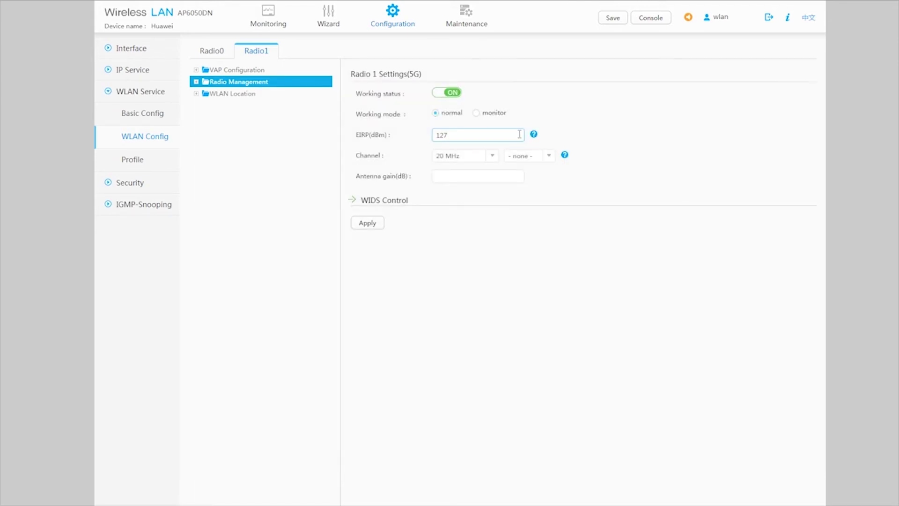
left_click(551, 156)
left_click(551, 156)
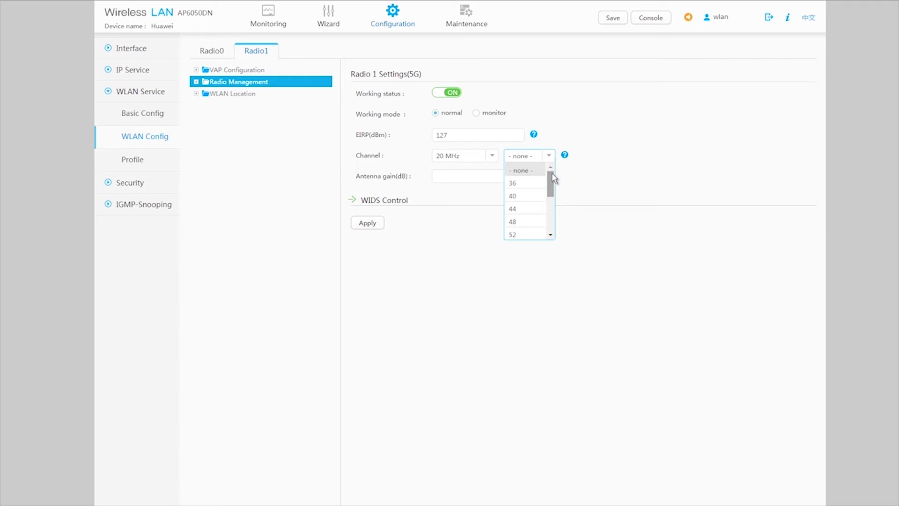
left_click_drag(550, 180, 553, 205)
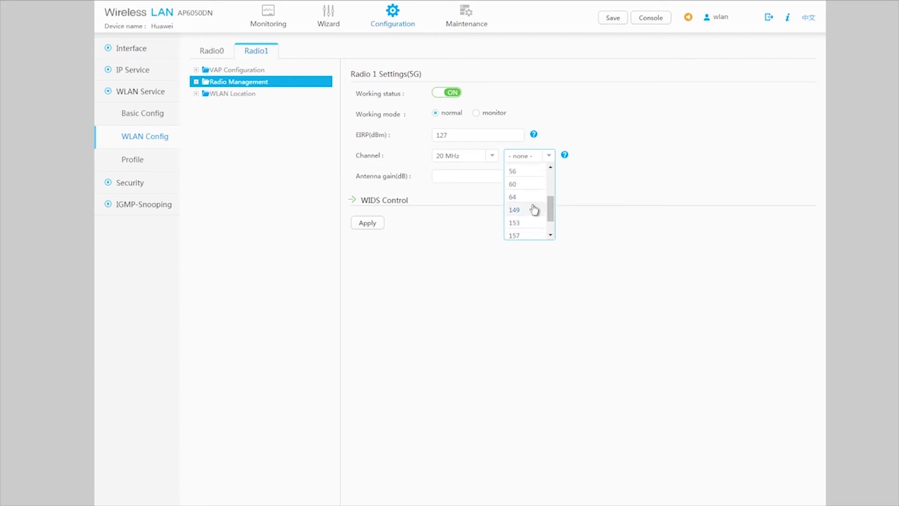
left_click(536, 210)
left_click(372, 224)
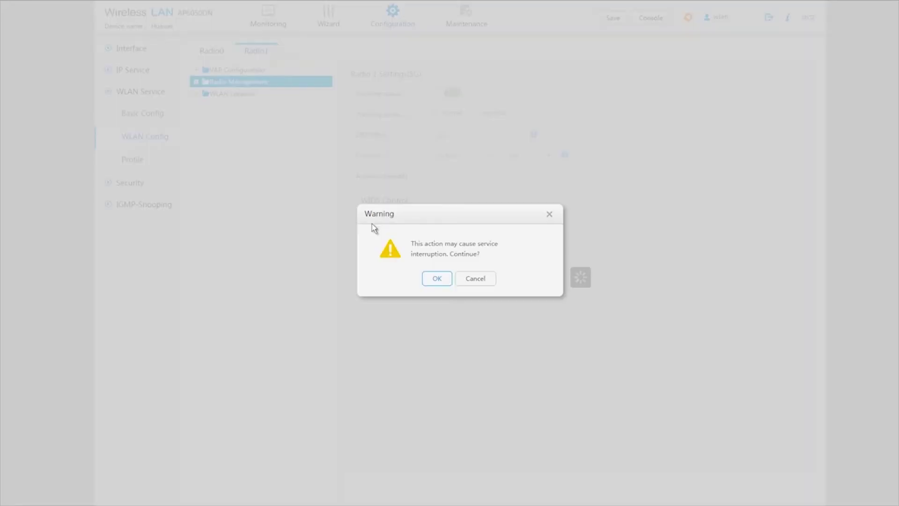
left_click(437, 279)
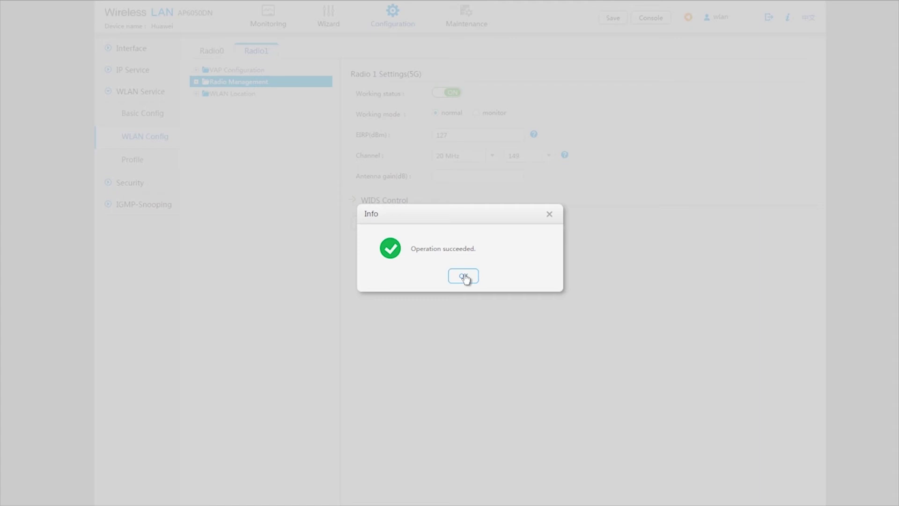
left_click(464, 276)
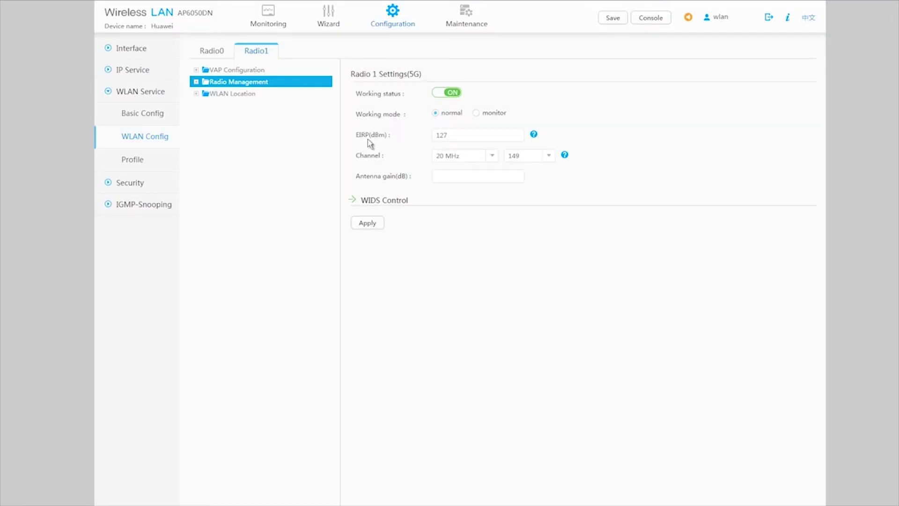
left_click(142, 49)
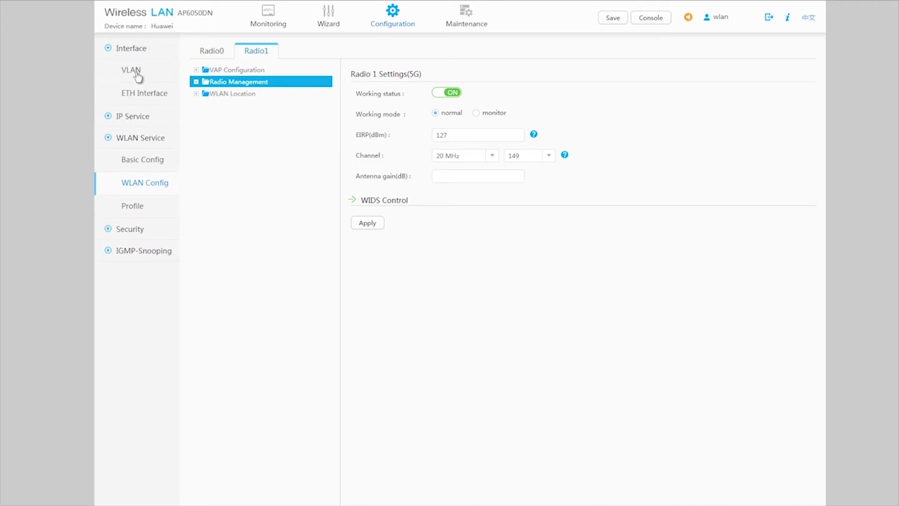
left_click(137, 74)
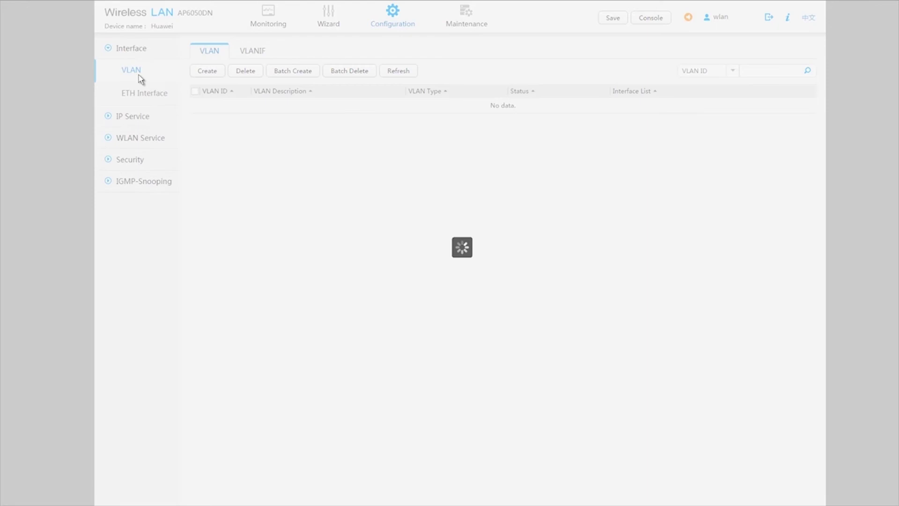
Create VLAN 200 with a VLANIF at 202.169.10.1, mask 255.255.255.0.
left_click(202, 74)
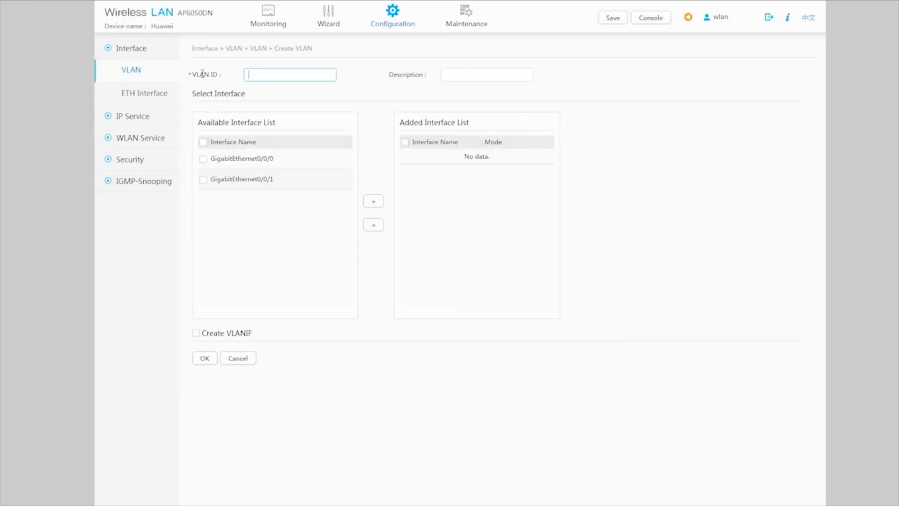
left_click(254, 78)
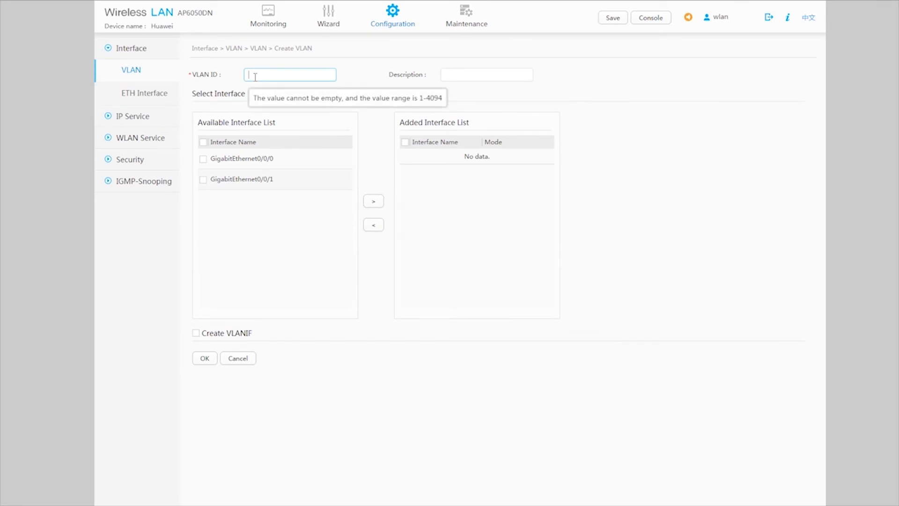
type("200")
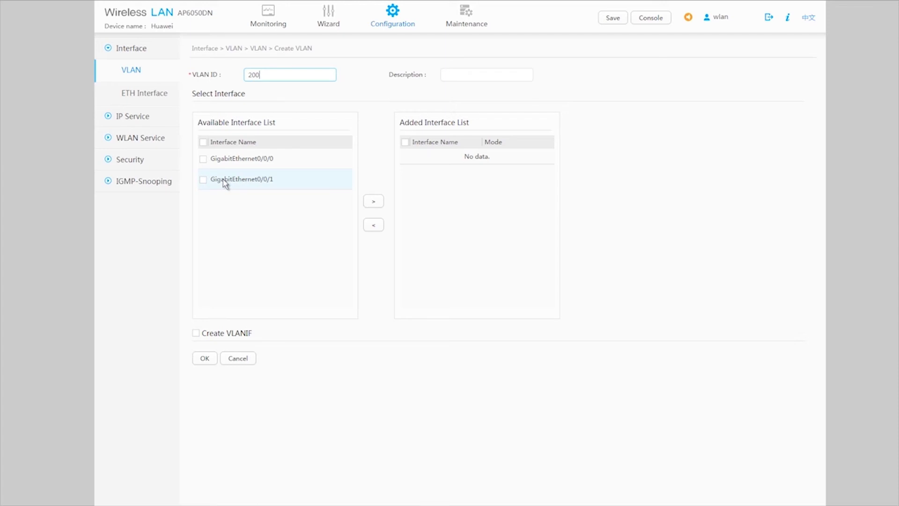
left_click(196, 334)
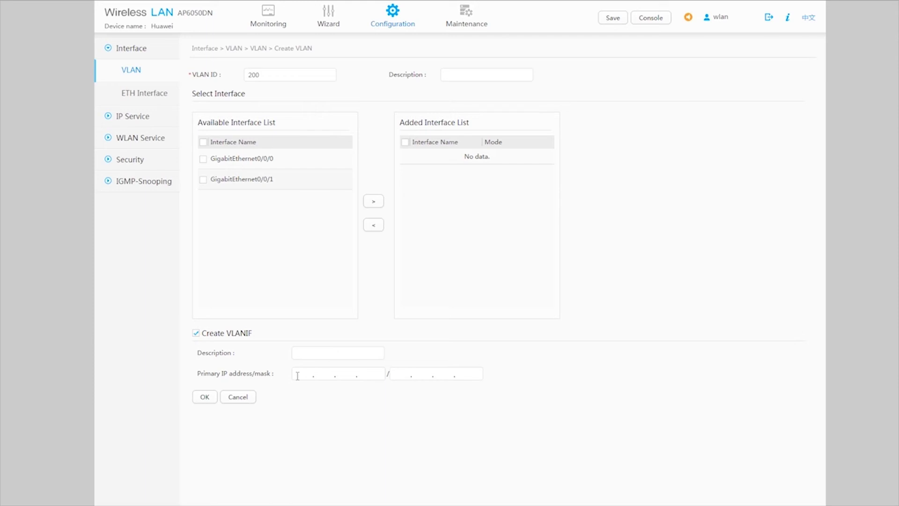
type("202 . 169 . 10 . 1")
left_click(405, 375)
type("255 . 255 . 255 . 0")
left_click(209, 397)
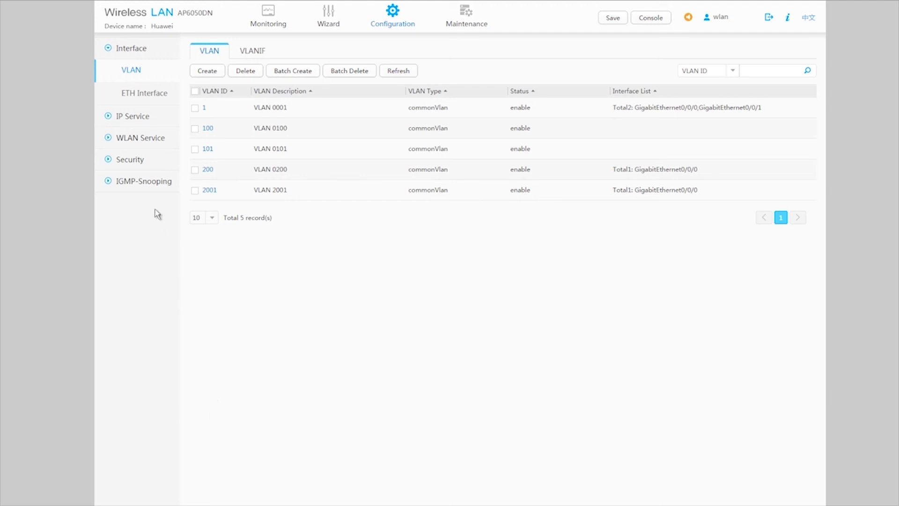
Add static route 0.0.0.0/0.0.0.0 with next hop 202.169.10.2 under IP Service > Route.
left_click(135, 118)
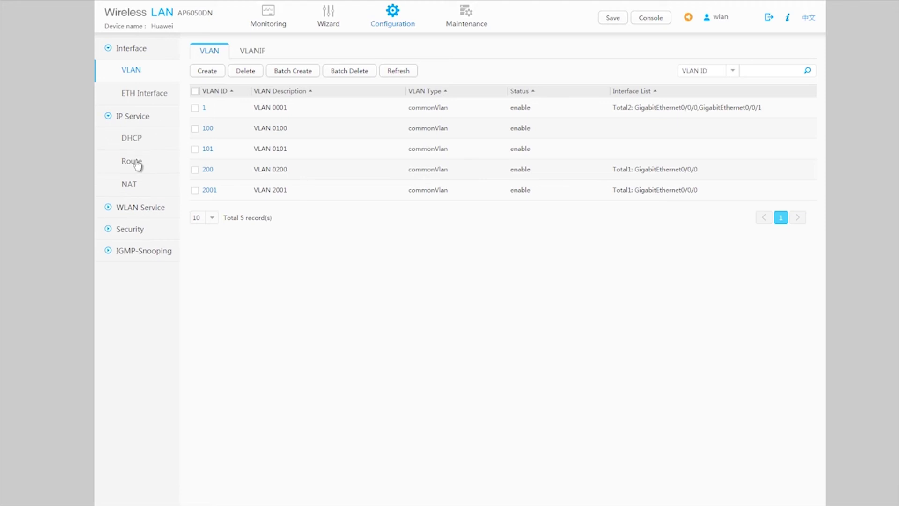
left_click(135, 161)
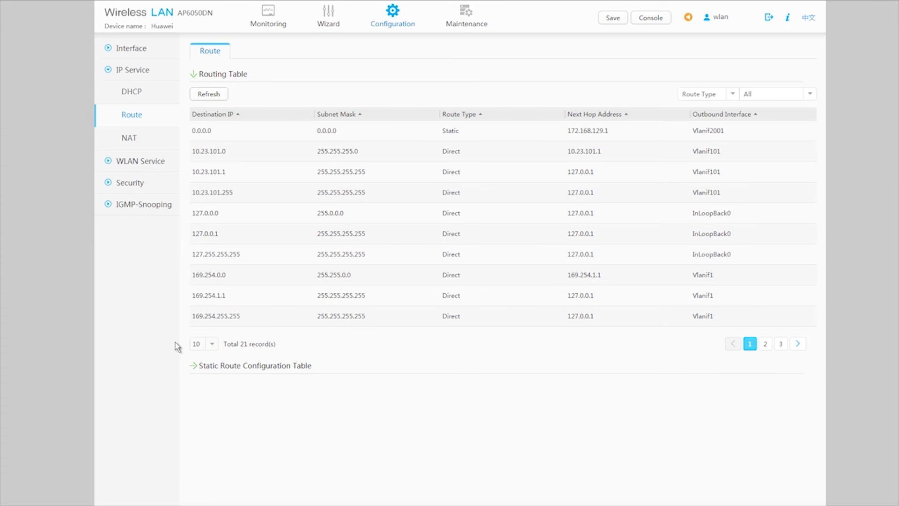
left_click(192, 367)
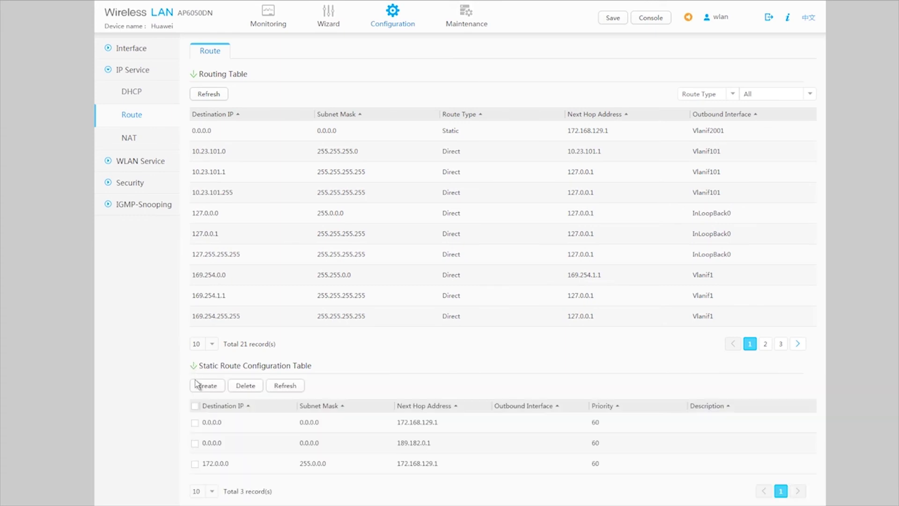
left_click(207, 387)
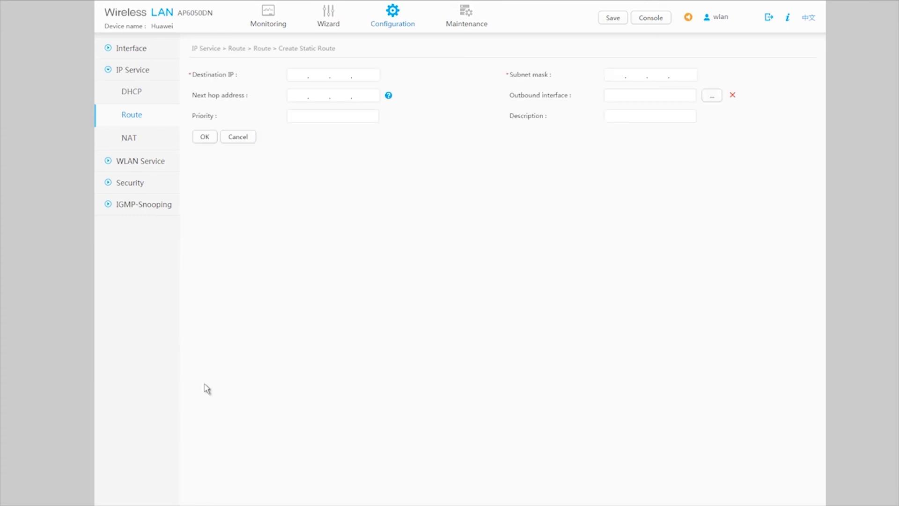
type("0.")
type("0.0.0")
type("0.")
type("0.")
type("0.")
type("0")
type("207.")
type("169.")
type("10.")
type("2")
left_click(207, 139)
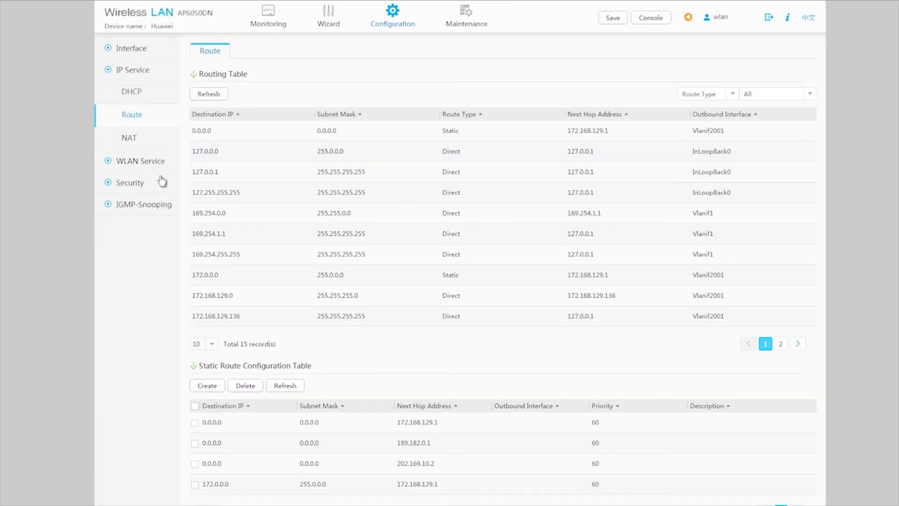
left_click(142, 183)
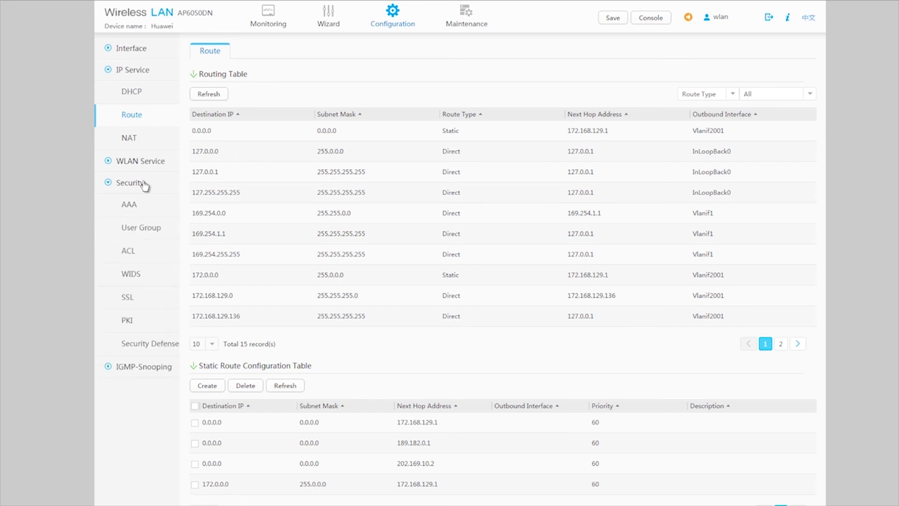
Create basic ACL nat1 with number 2001 under Security > ACL.
left_click(133, 254)
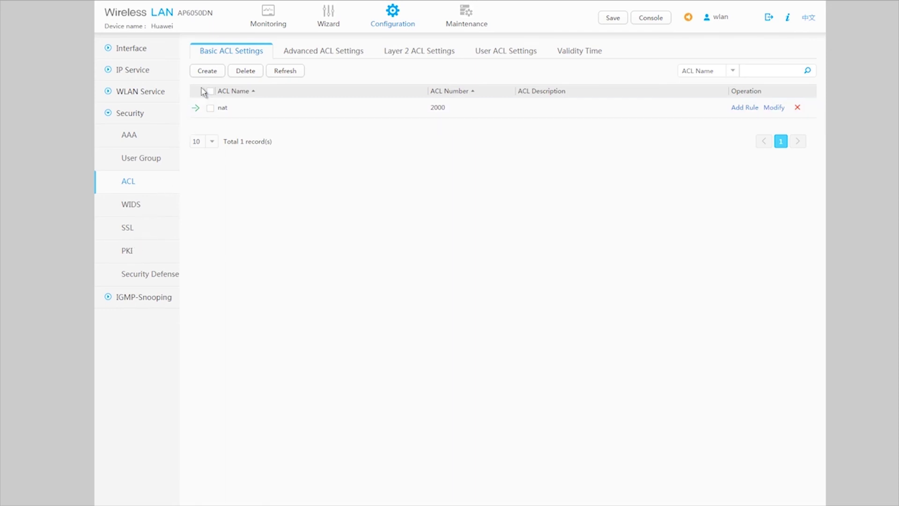
left_click(207, 71)
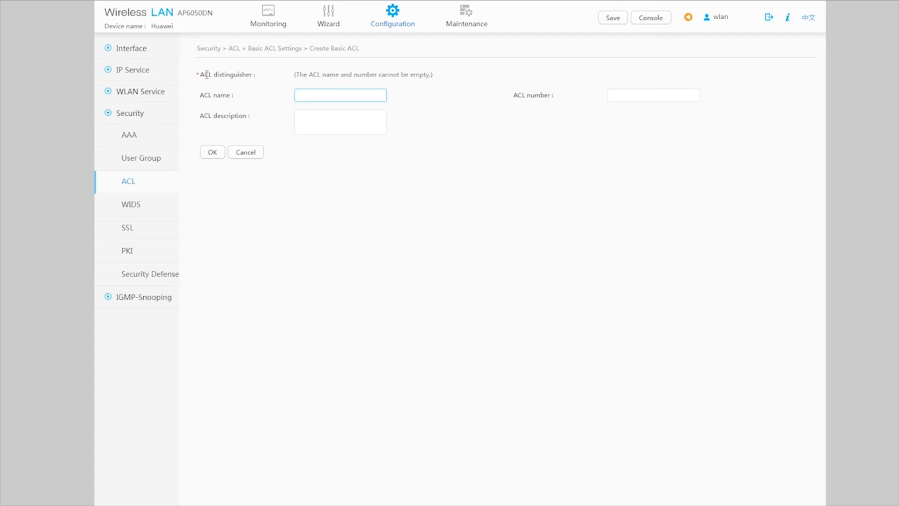
type("nat1")
left_click(624, 95)
type("2001")
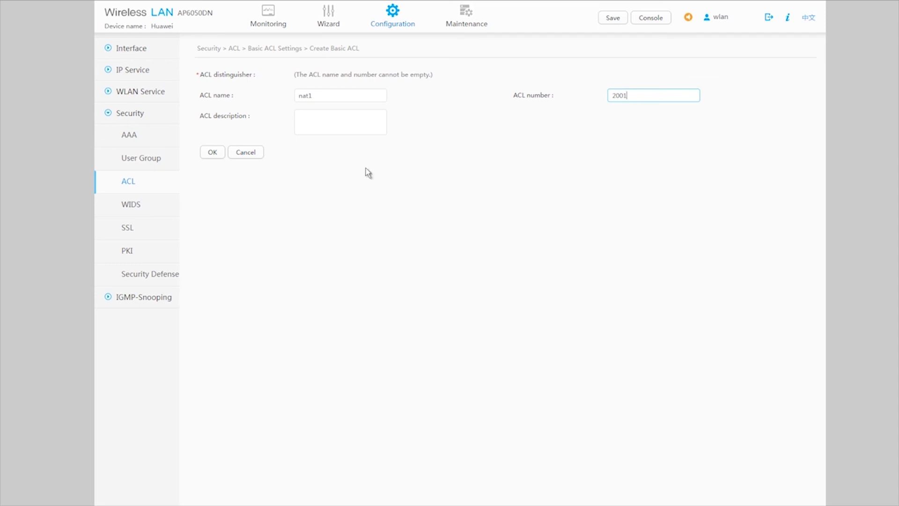
left_click(219, 154)
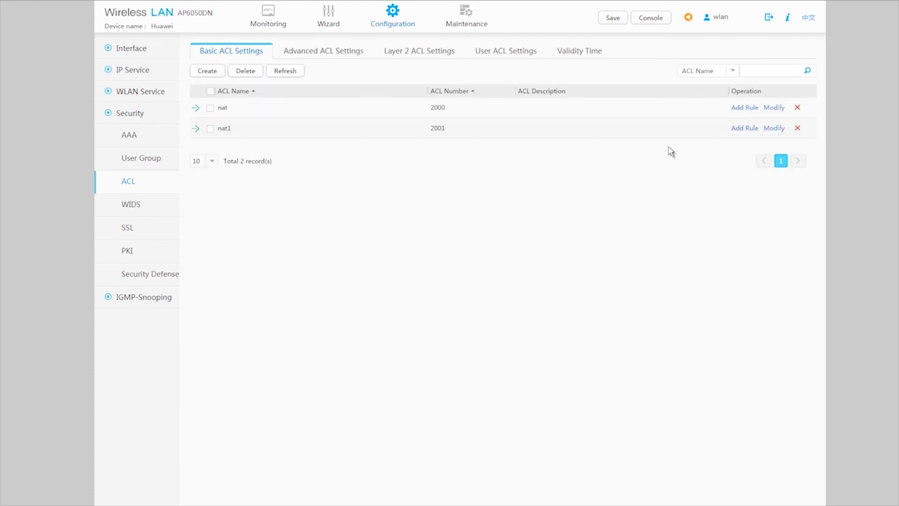
Add permit rule 5 to nat1 for 10.23.101.0 wildcard 0.0.0.255, then open NAT settings.
left_click(741, 131)
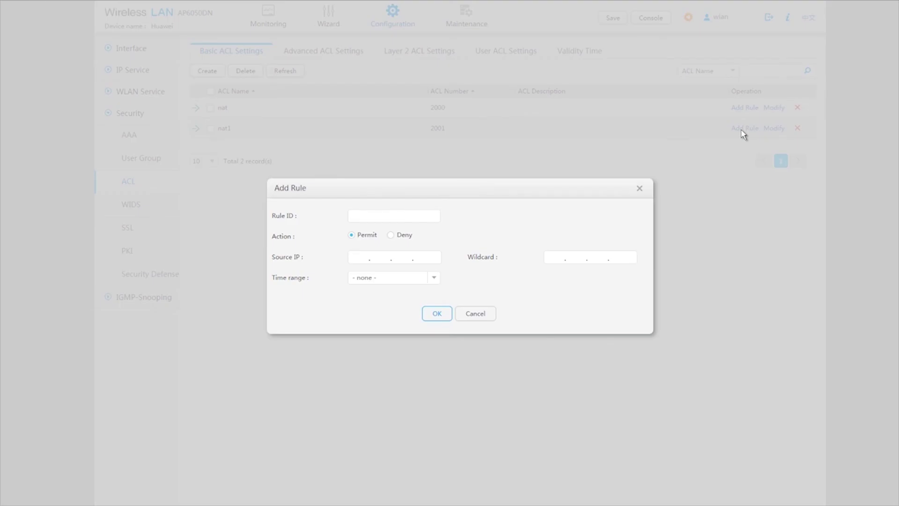
mouse_move(395, 221)
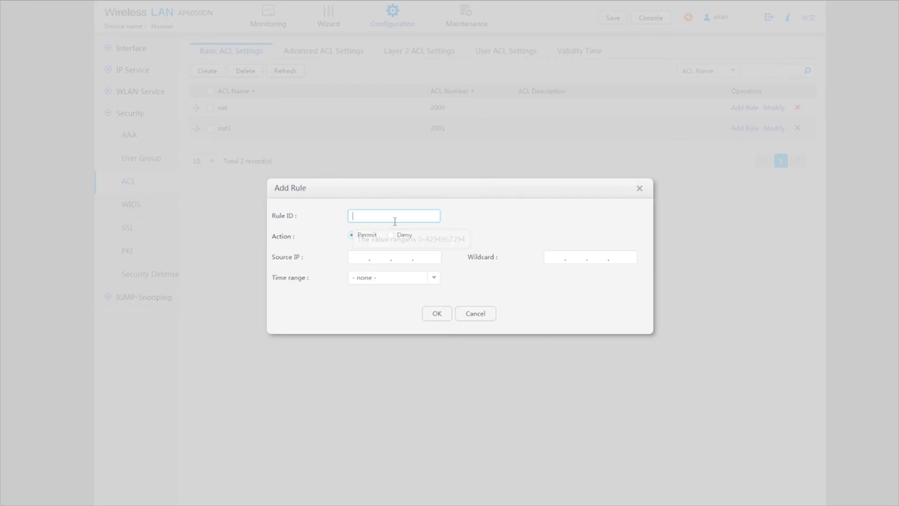
type("5")
left_click(353, 260)
type("10.")
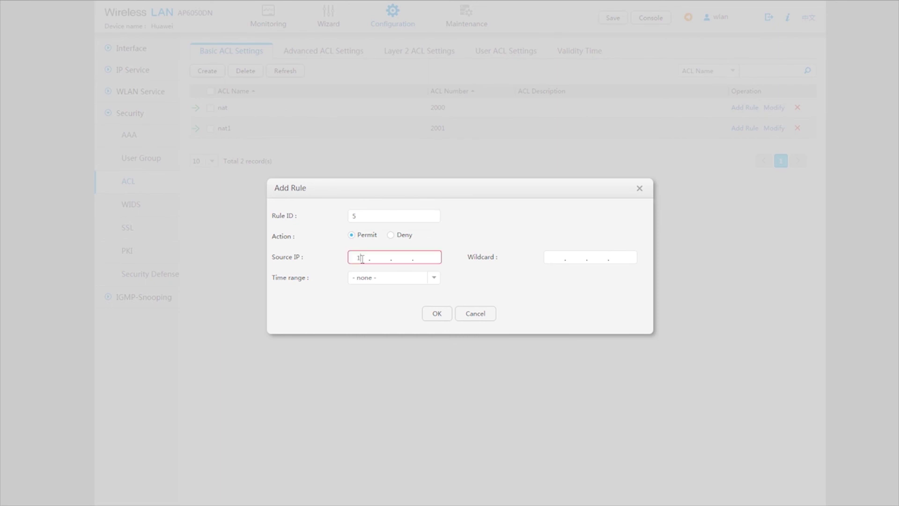
type("23.101.0")
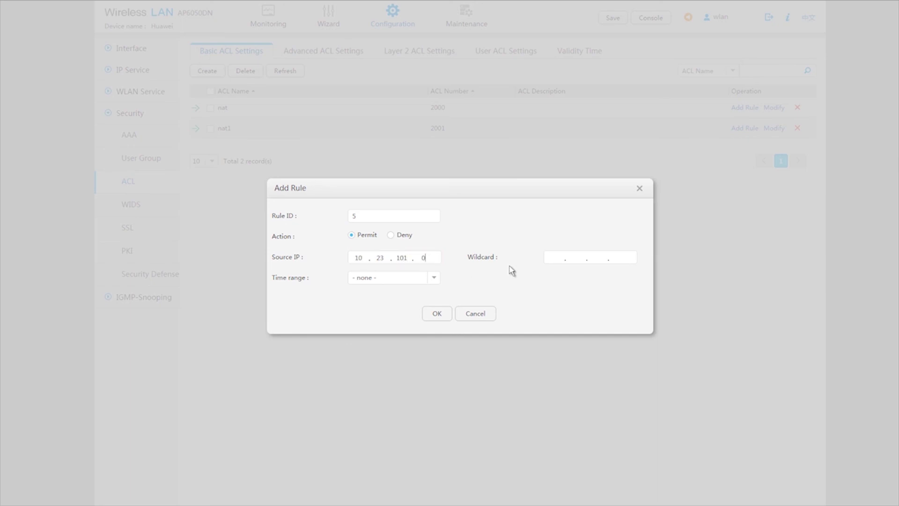
left_click(555, 259)
type("0.0.0.255")
left_click(437, 313)
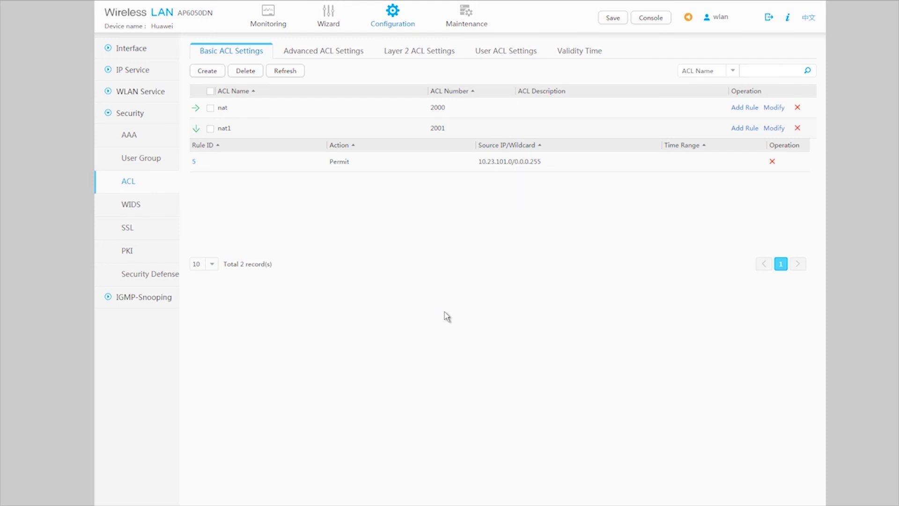
left_click(133, 69)
left_click(130, 137)
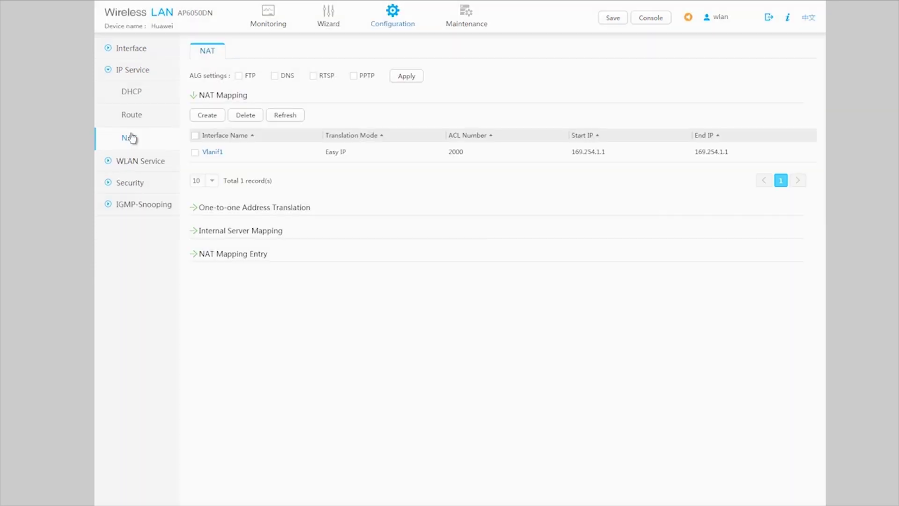
Create a NAT mapping on interface Vlanif200 with Easy IP translation mode and ACL 2001.
left_click(202, 117)
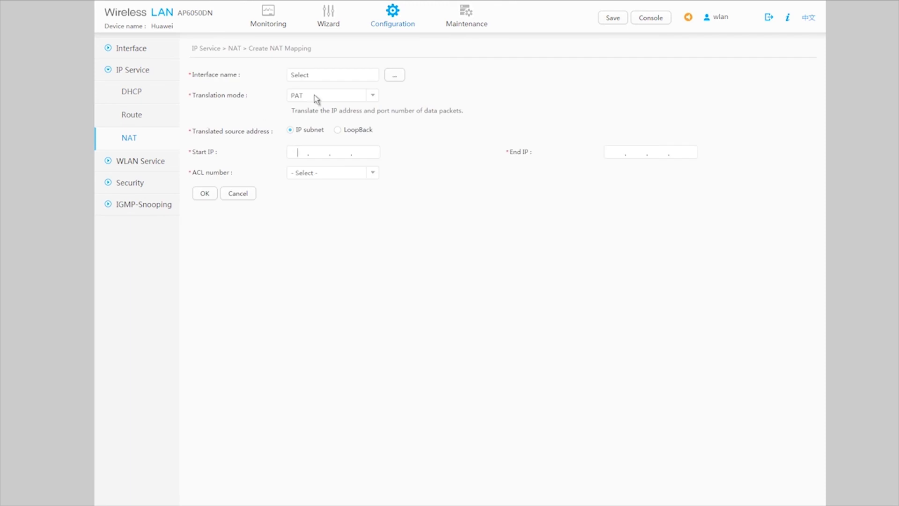
left_click(393, 76)
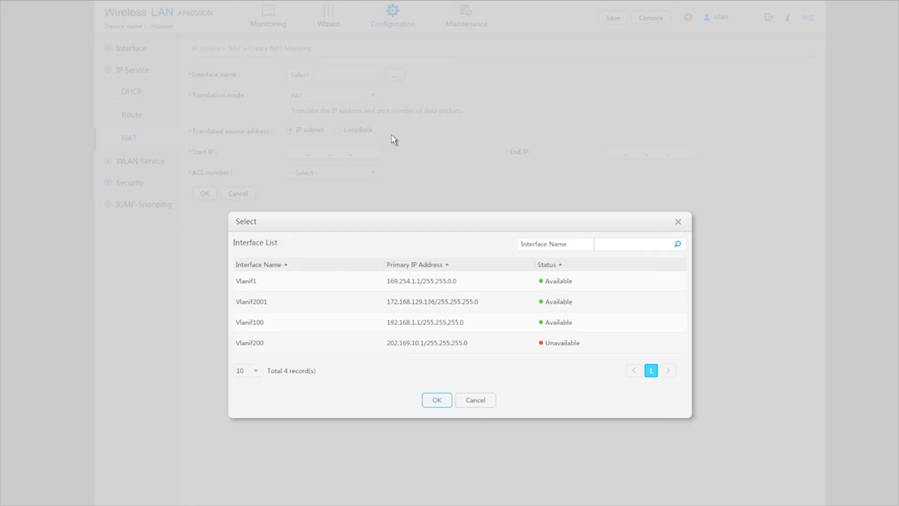
left_click(422, 345)
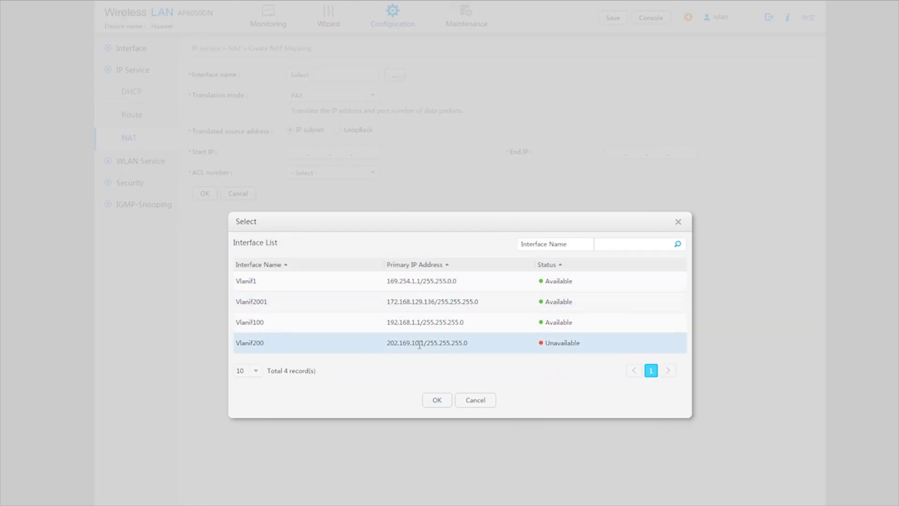
left_click(436, 400)
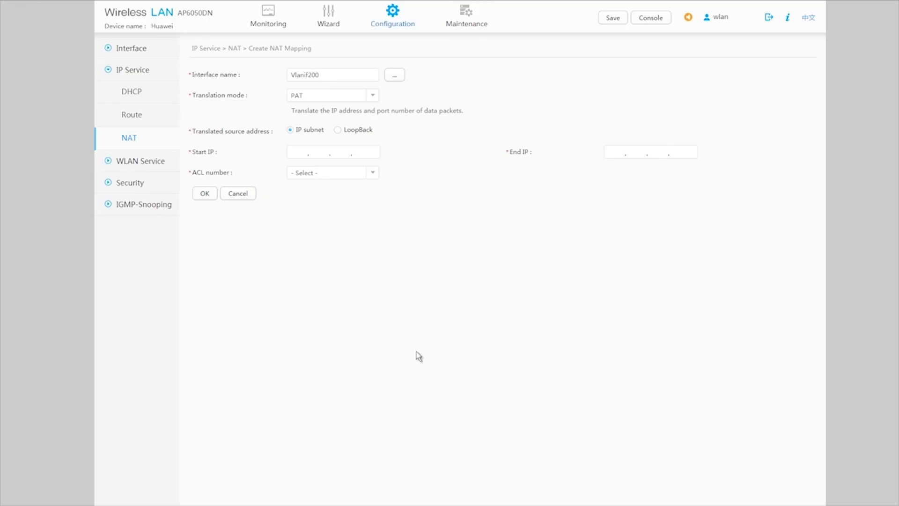
left_click(372, 98)
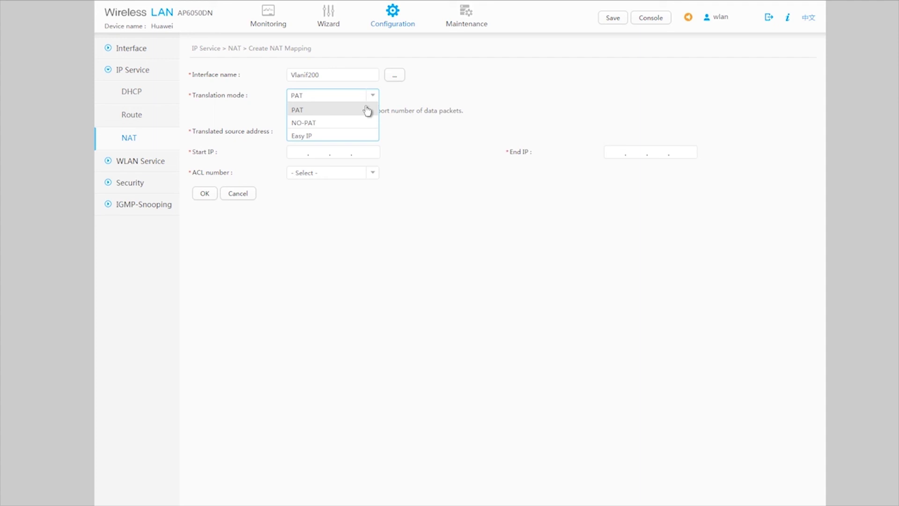
left_click(345, 136)
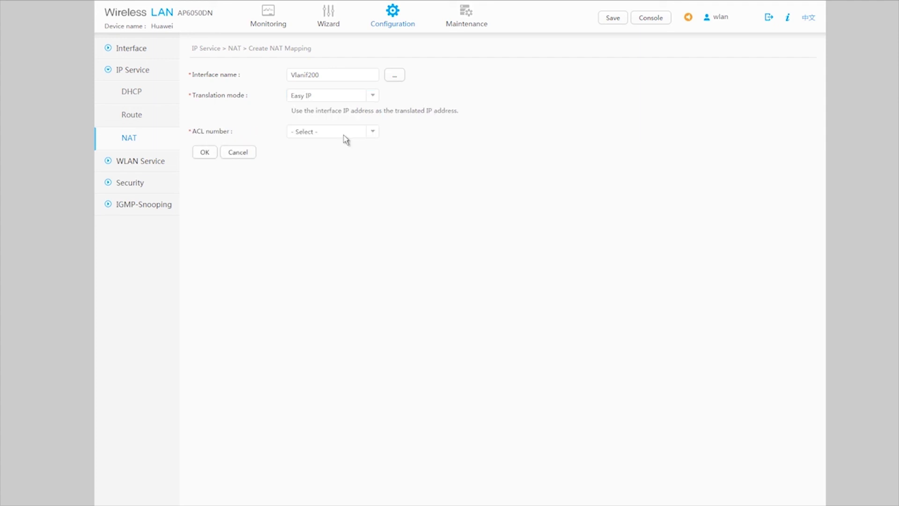
left_click(372, 135)
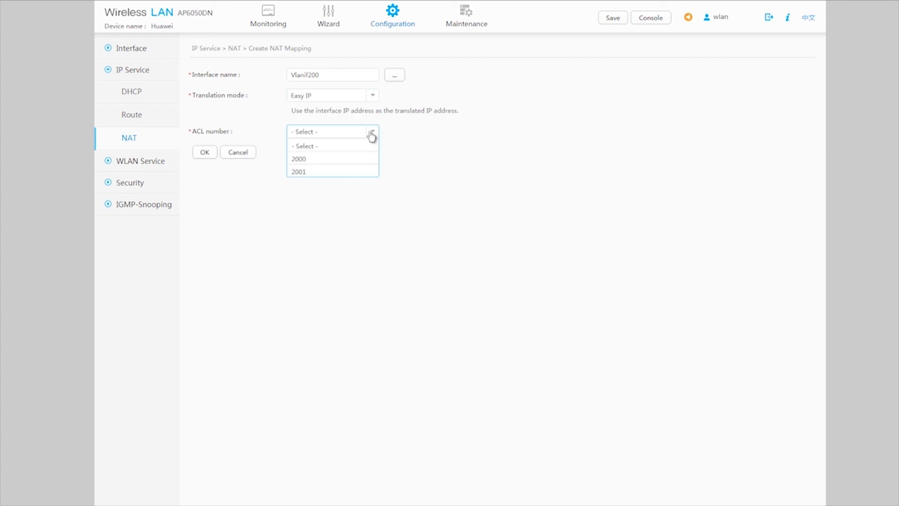
left_click(342, 173)
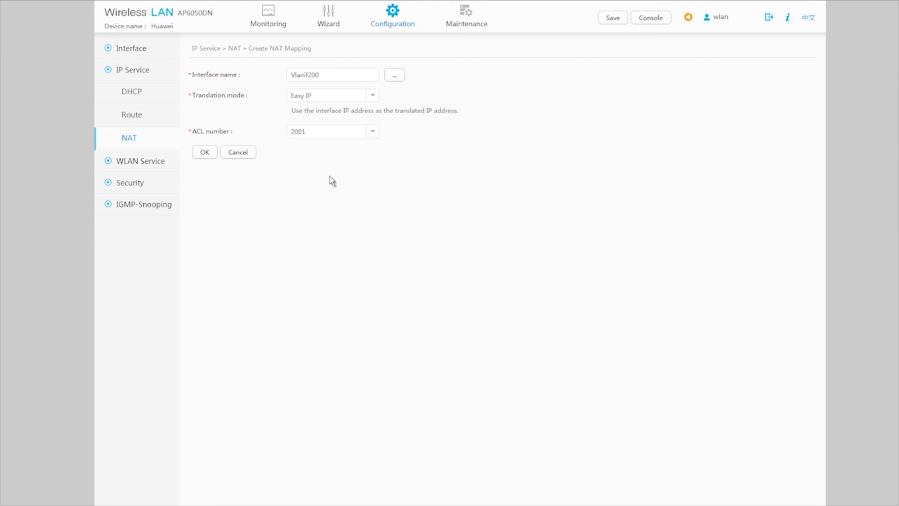
left_click(206, 154)
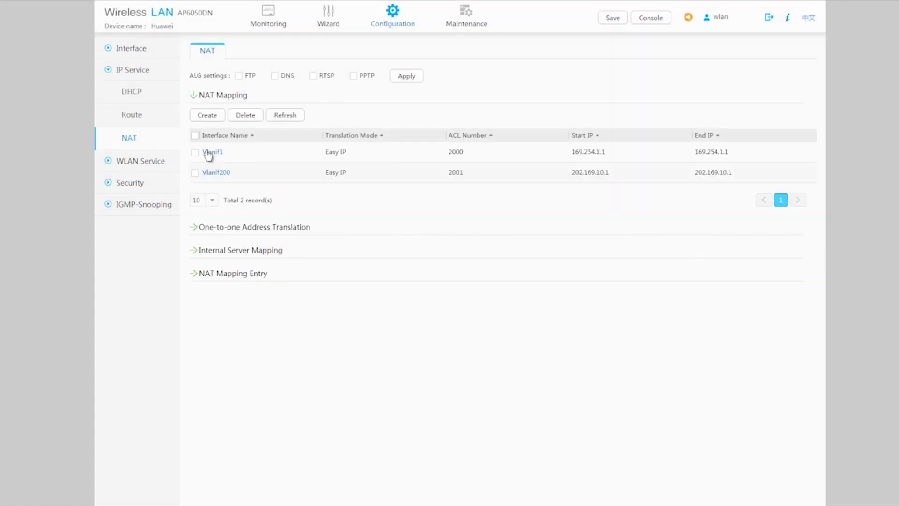